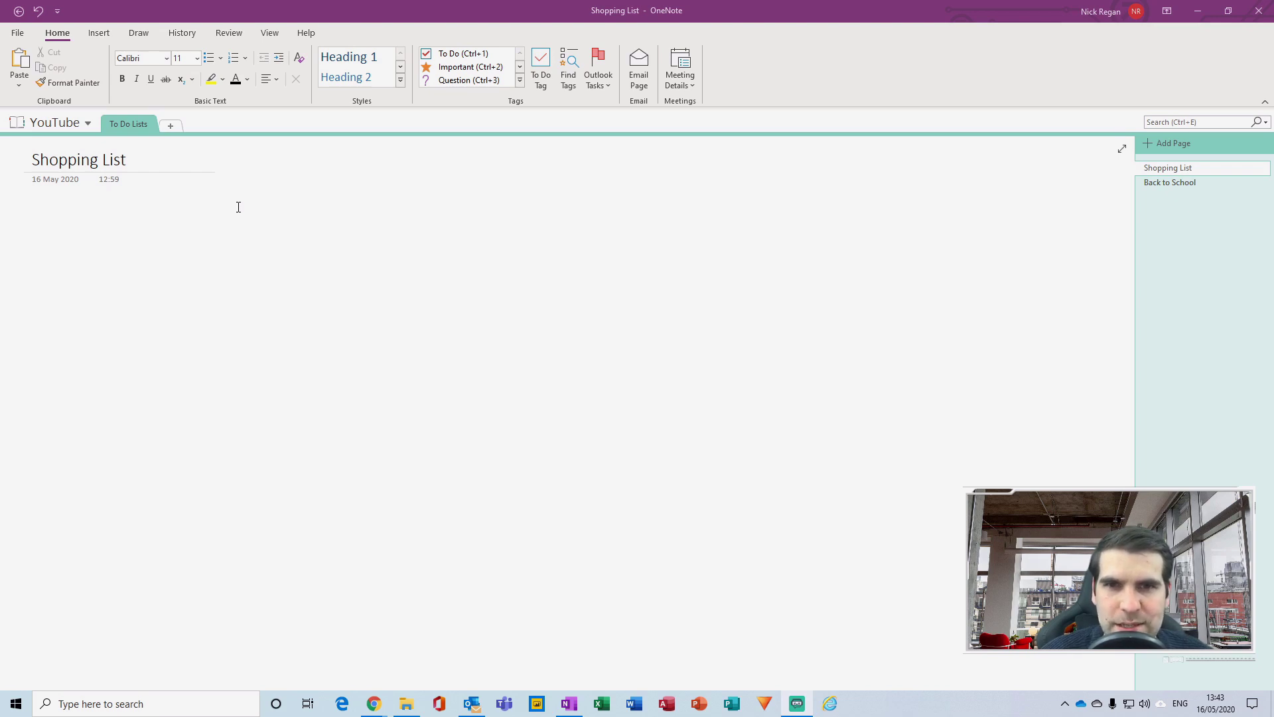
# Type Milk, Bread, Pasta and Water on the page, one item per line.
pyautogui.click(49, 222)
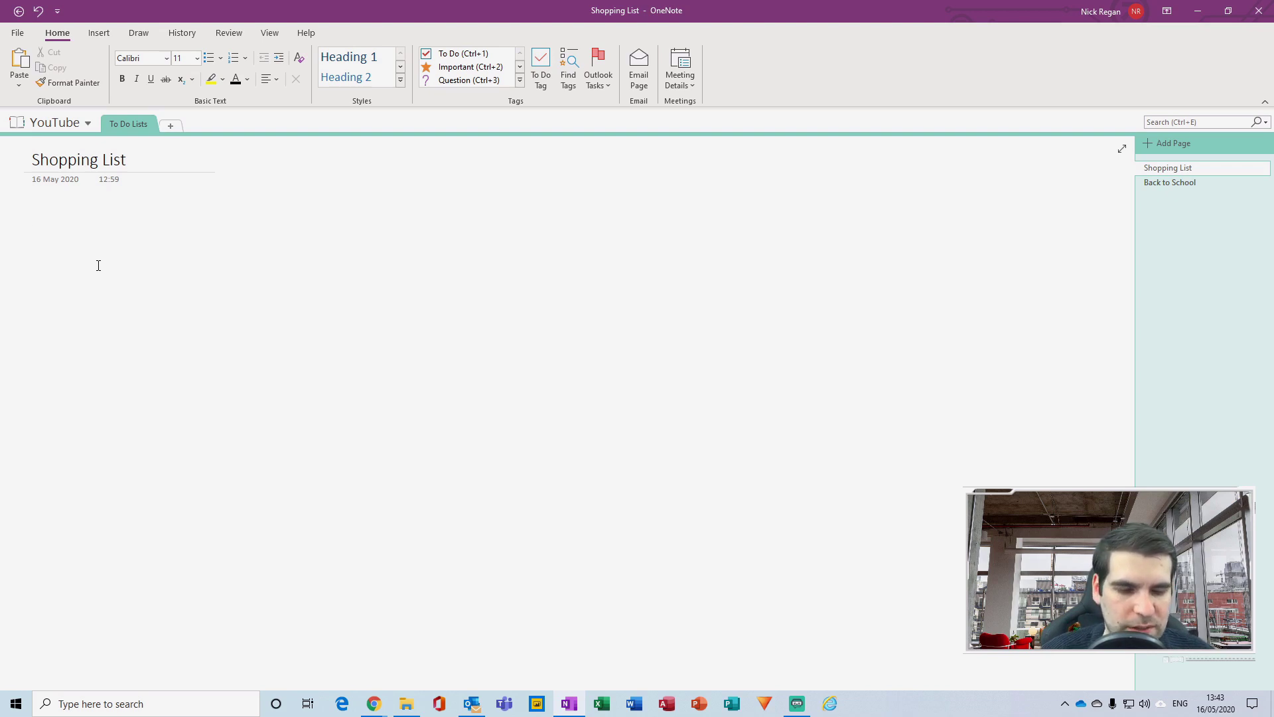
pyautogui.write('Milk')
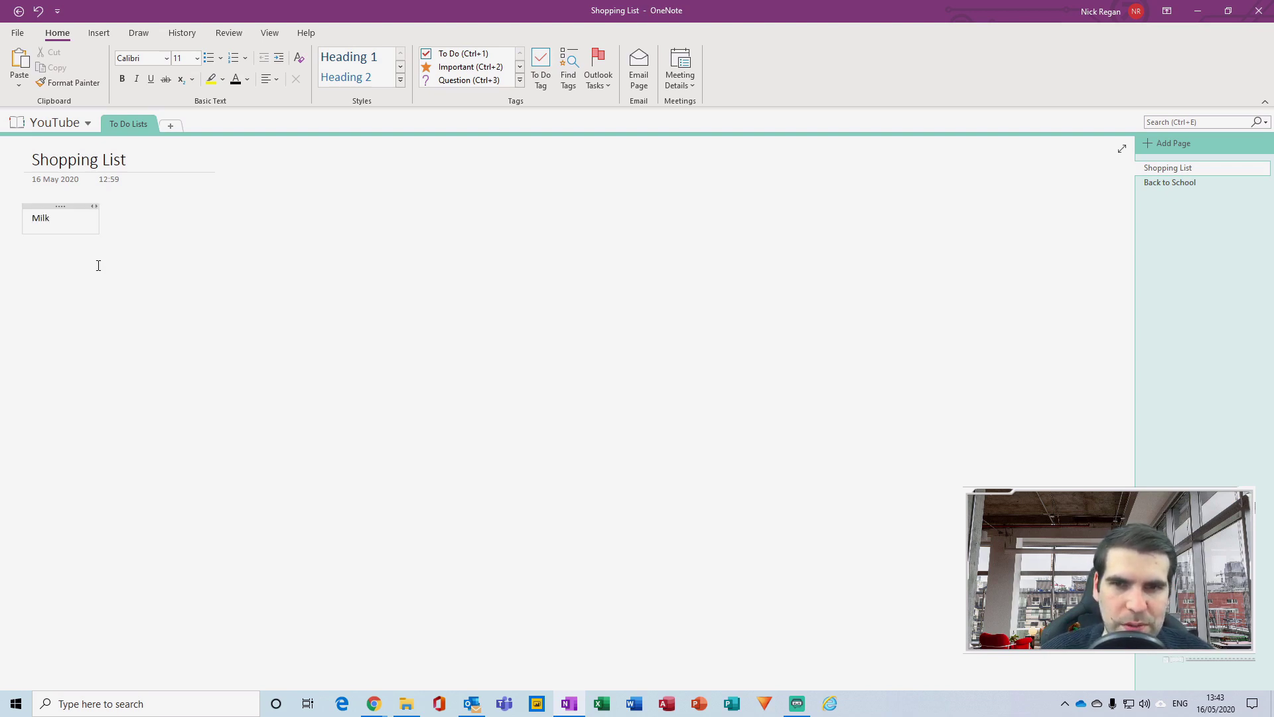
pyautogui.press('Return')
pyautogui.write('Br')
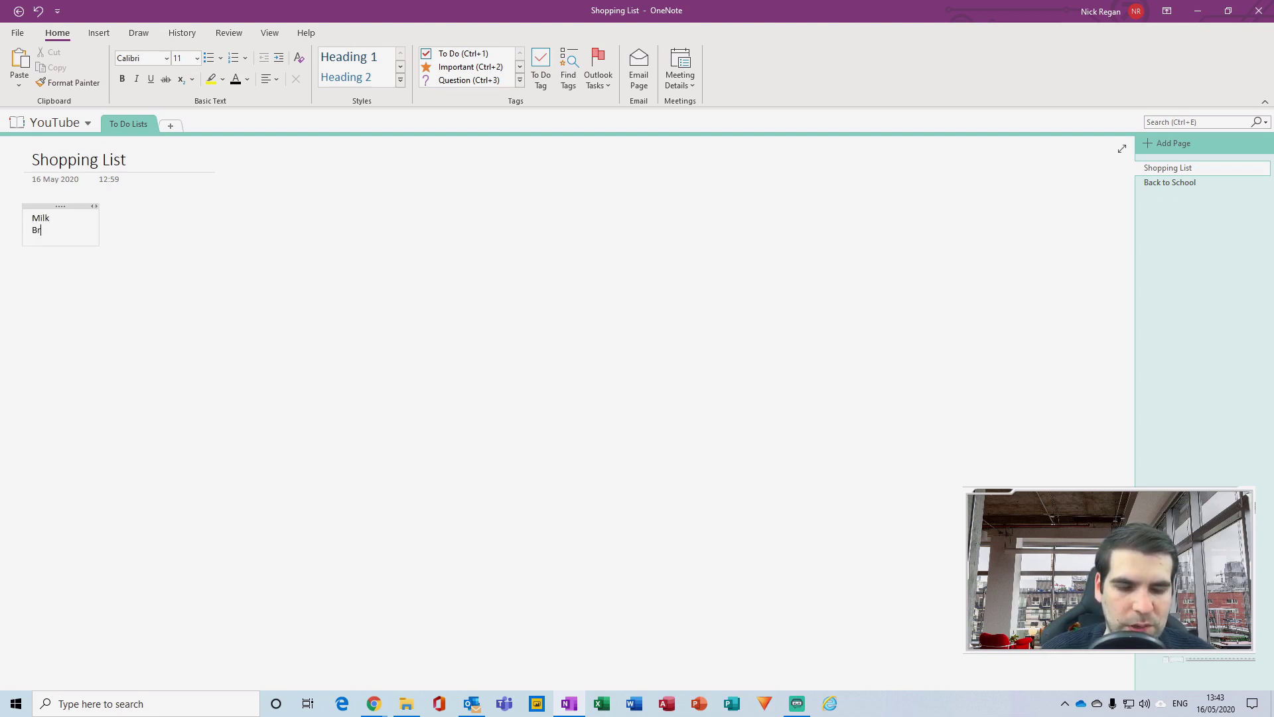
pyautogui.write('ead')
pyautogui.press('Return')
pyautogui.write('Pasta')
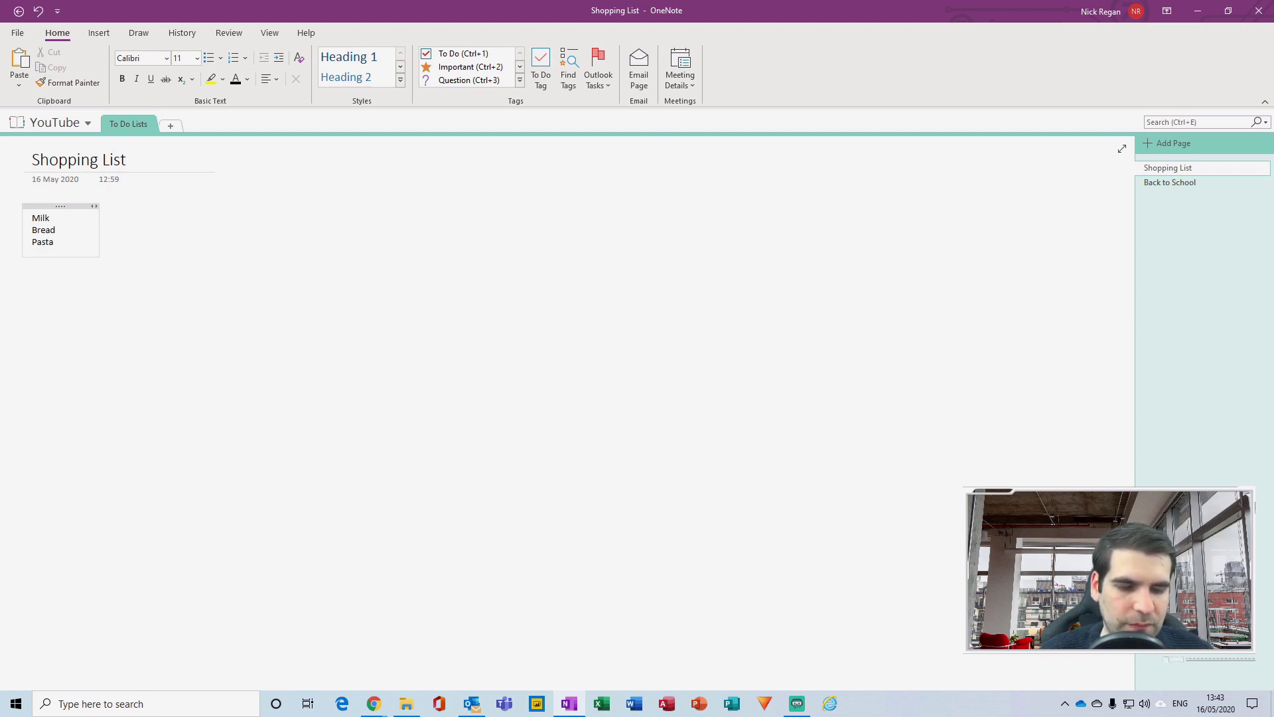
pyautogui.press('Return')
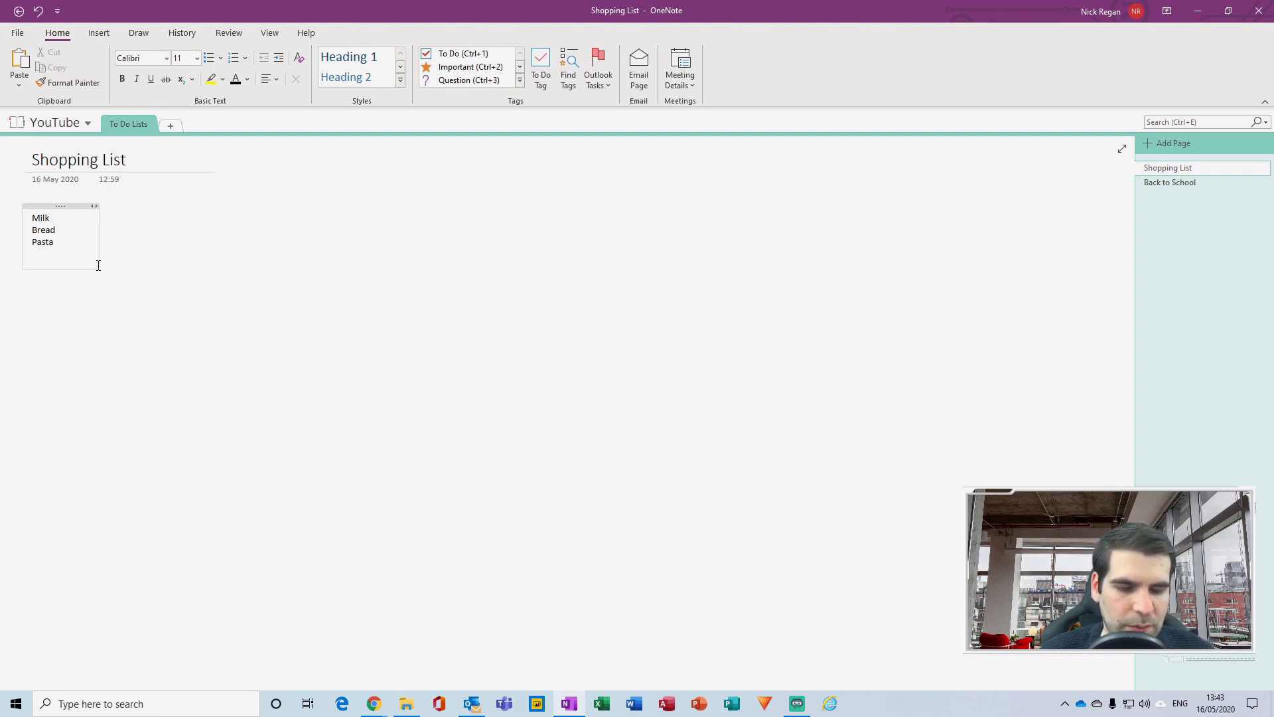
pyautogui.write('Water')
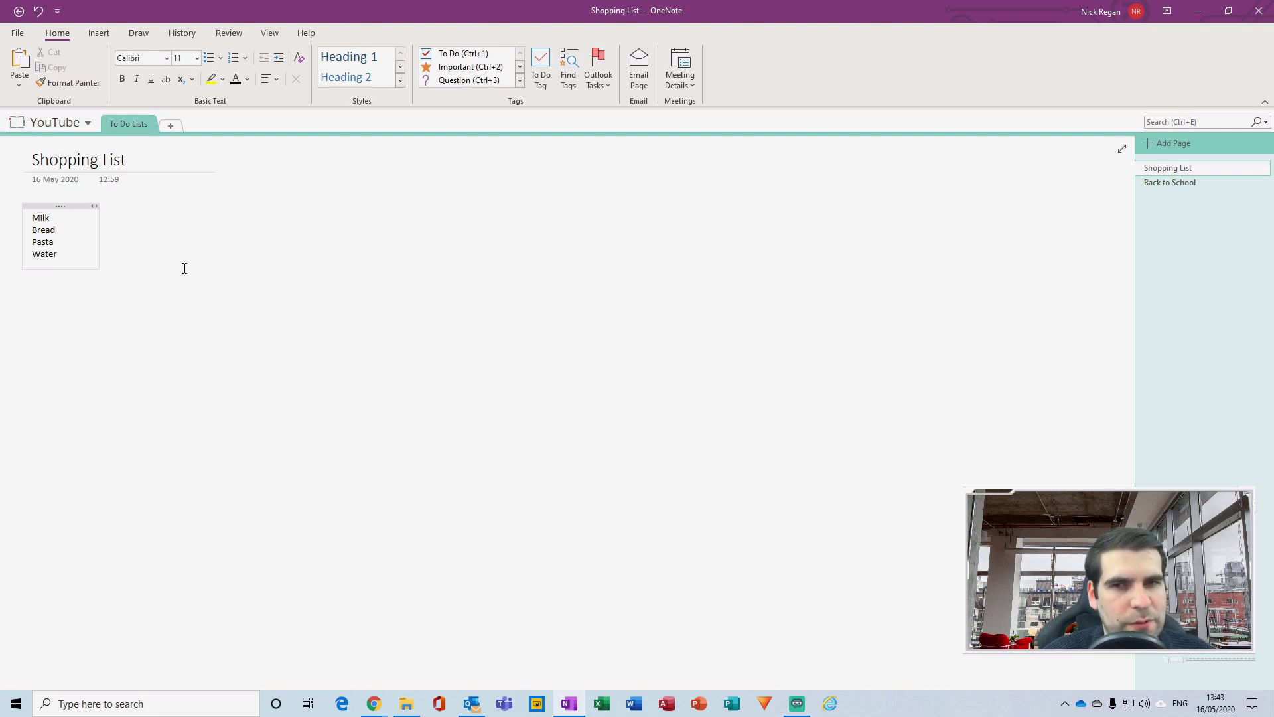
# Apply the To Do tag to the whole list so each item gets a checkbox.
pyautogui.click(61, 206)
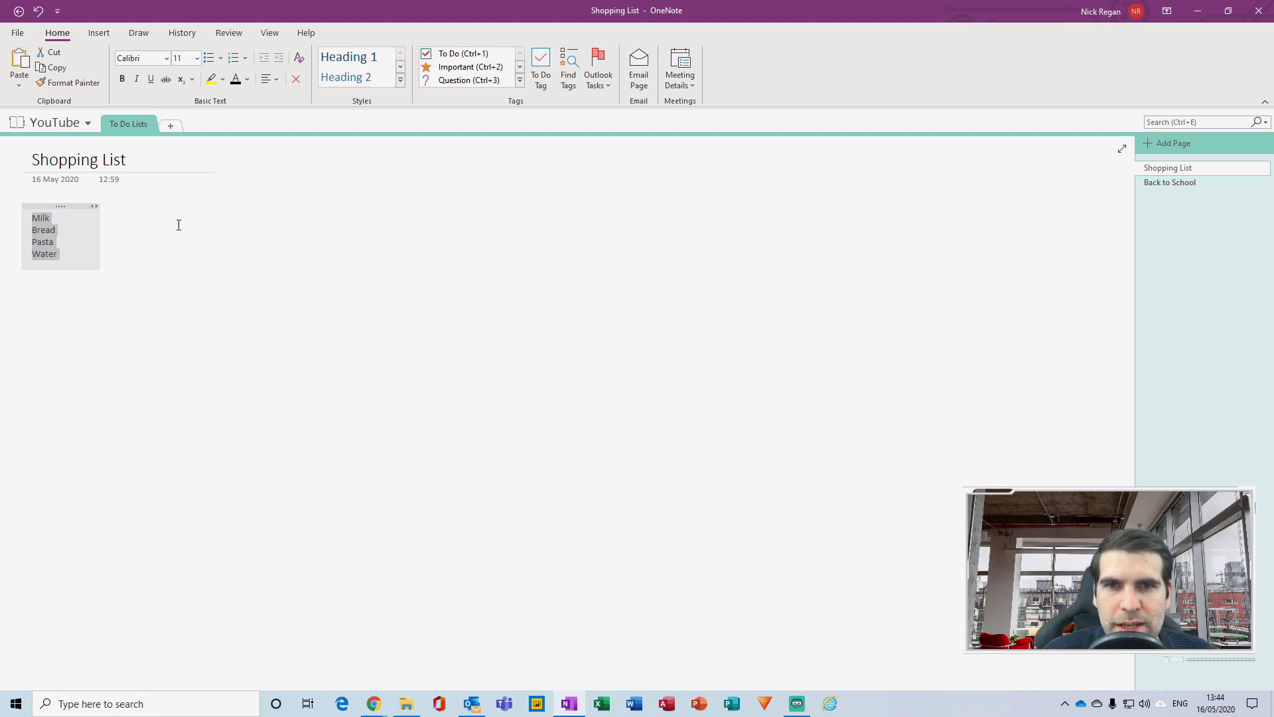
pyautogui.click(521, 81)
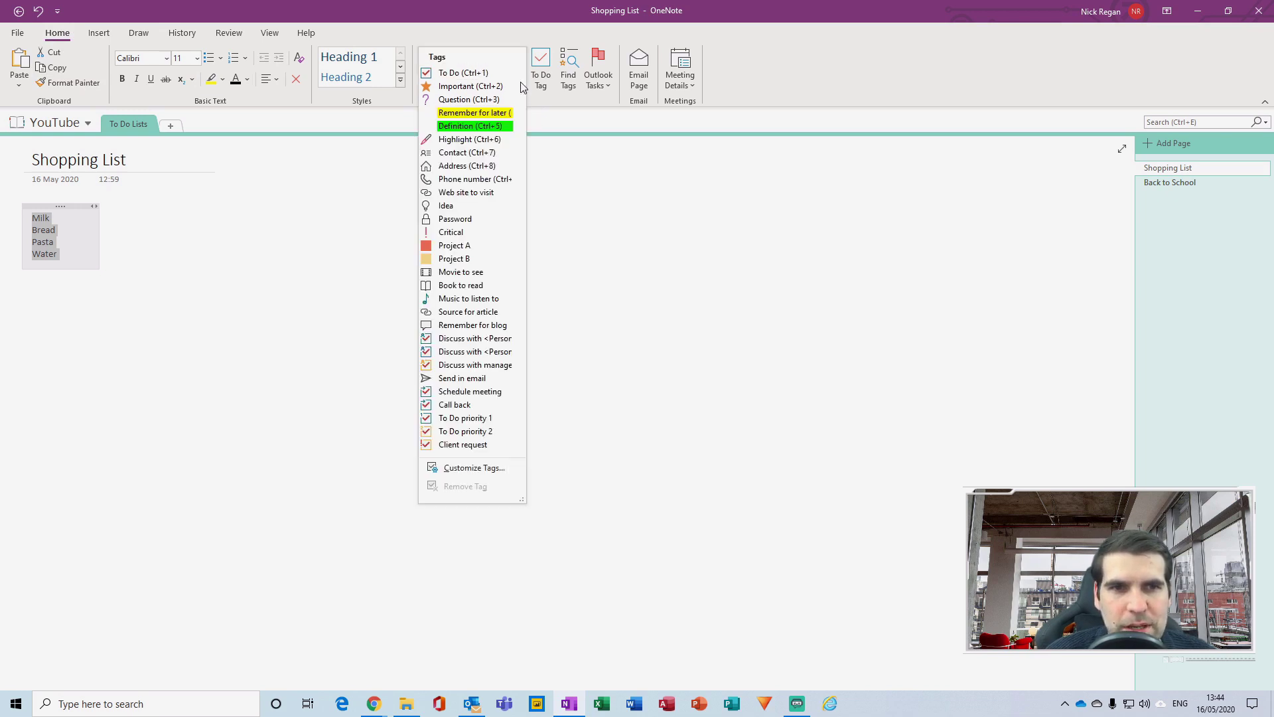
pyautogui.click(451, 73)
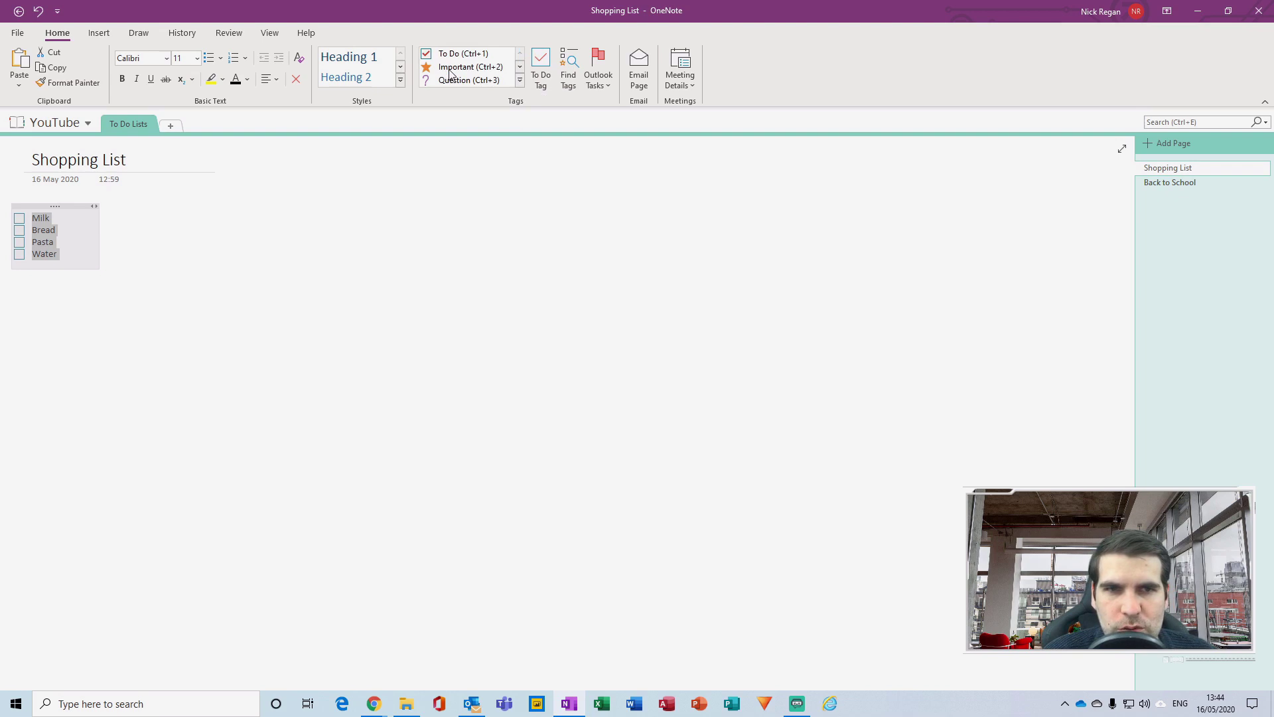
pyautogui.click(86, 292)
pyautogui.click(143, 297)
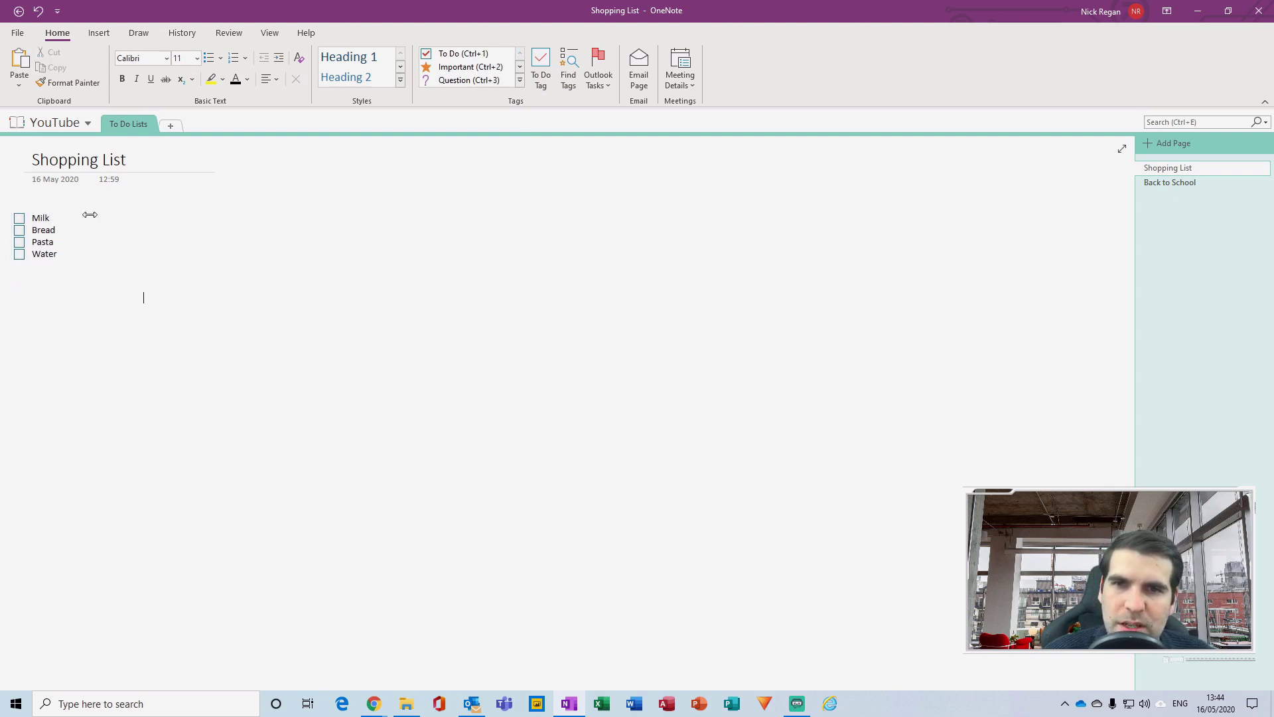
pyautogui.click(19, 219)
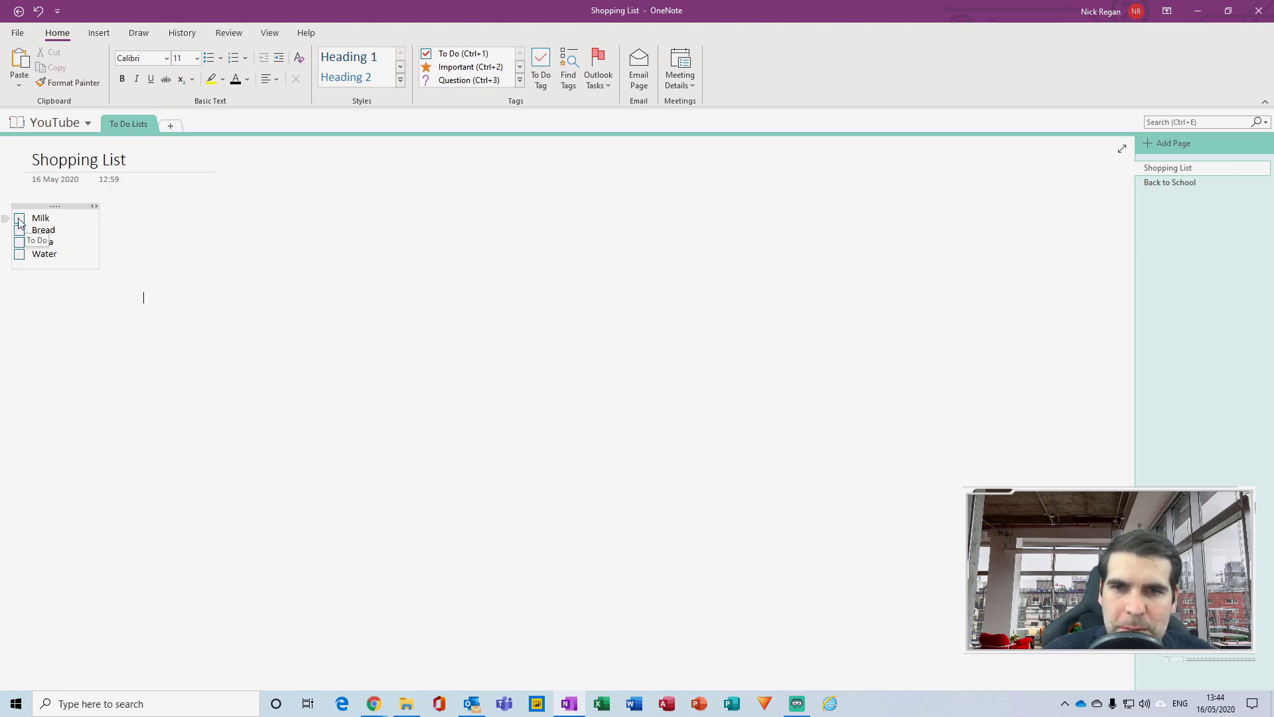
pyautogui.click(19, 231)
pyautogui.click(19, 243)
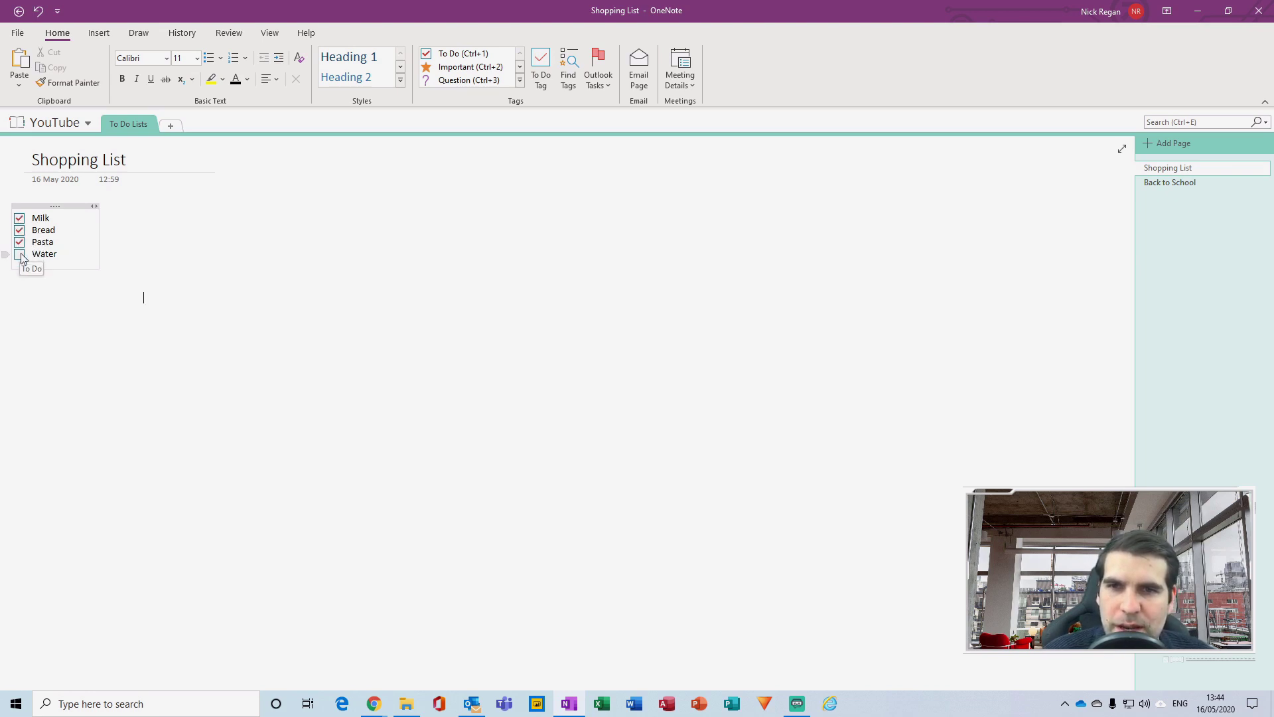
pyautogui.click(20, 254)
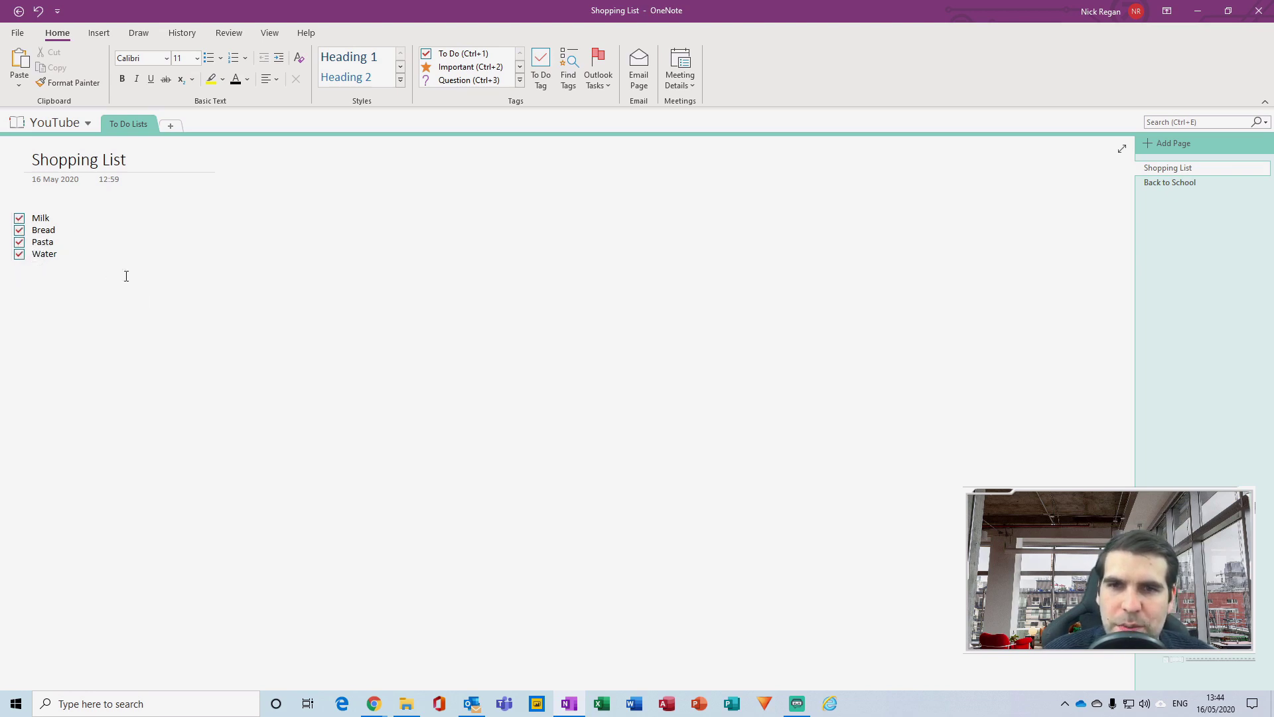
pyautogui.click(19, 254)
pyautogui.click(19, 242)
pyautogui.click(19, 230)
pyautogui.click(19, 218)
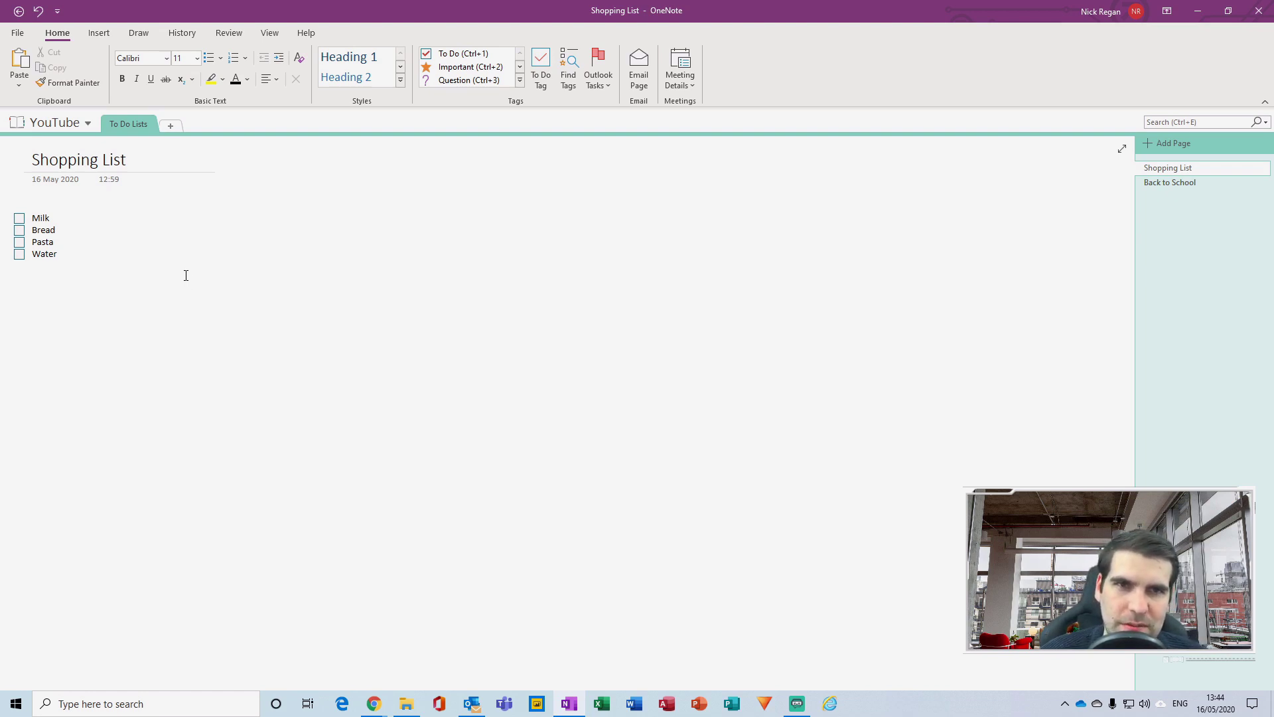
pyautogui.click(187, 277)
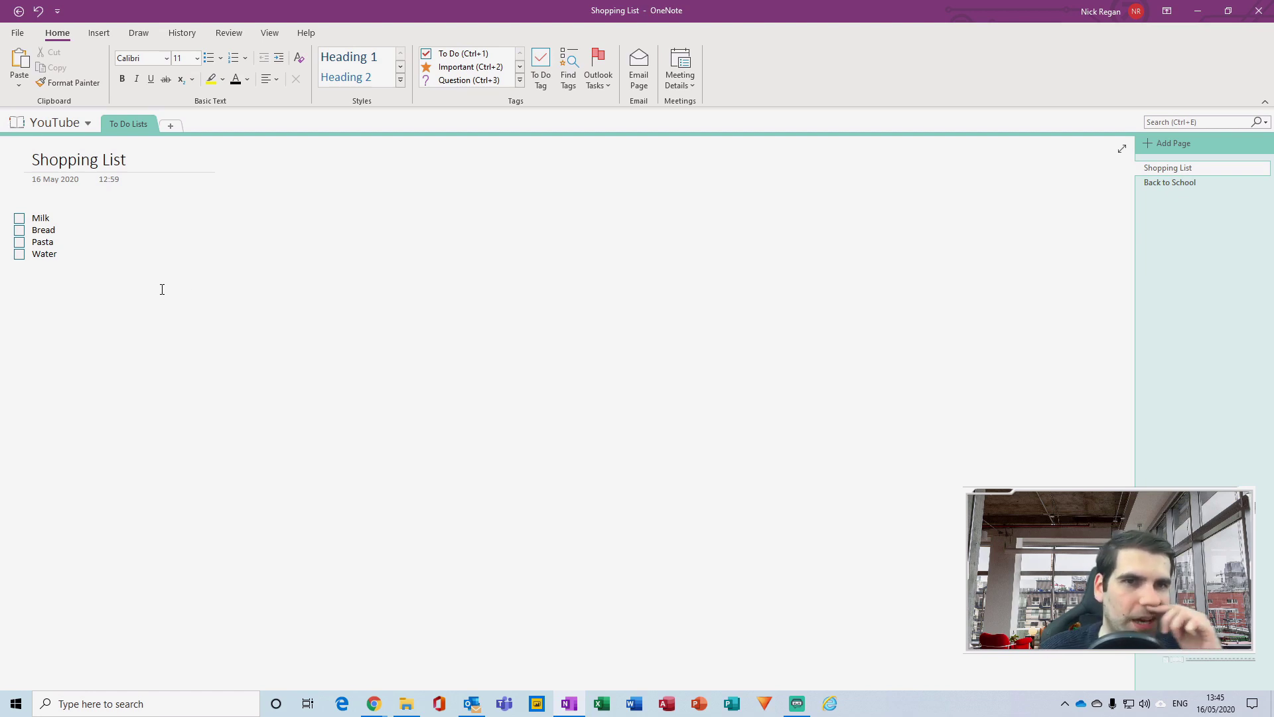
# Select the note container holding the four To Do items.
pyautogui.click(55, 206)
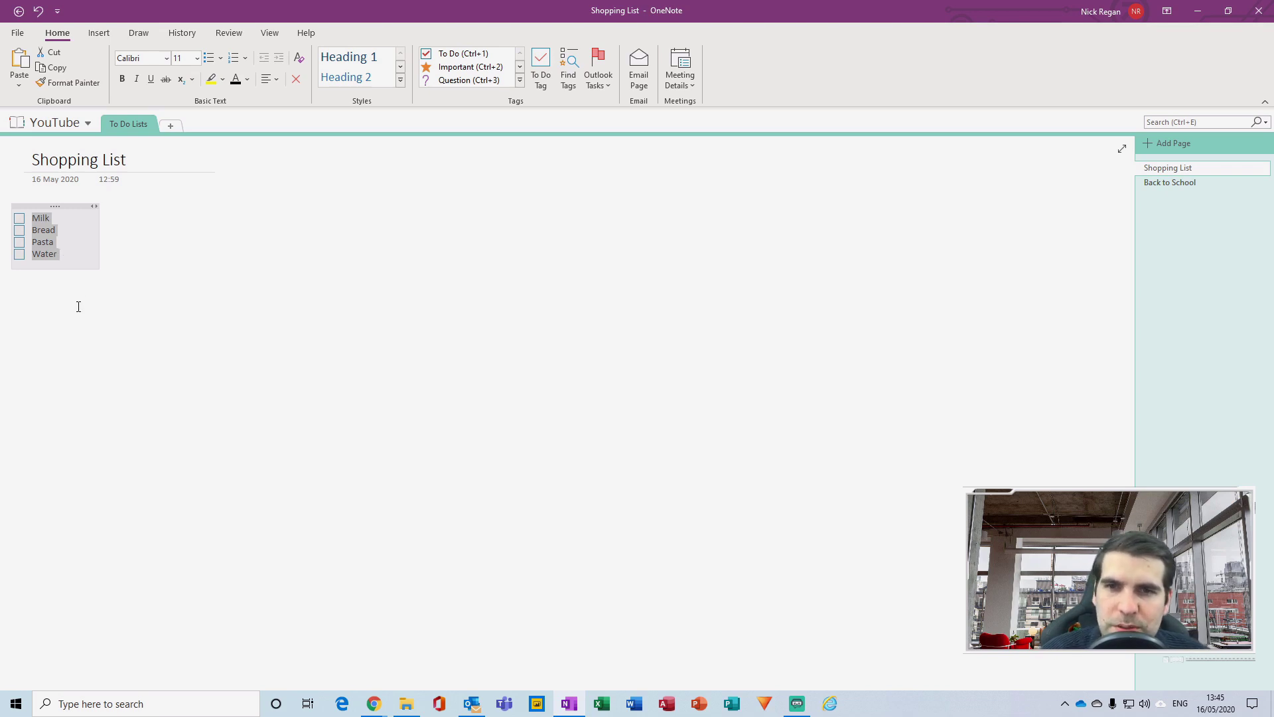
# Flag the selected items as Outlook tasks due Tomorrow.
pyautogui.click(142, 281)
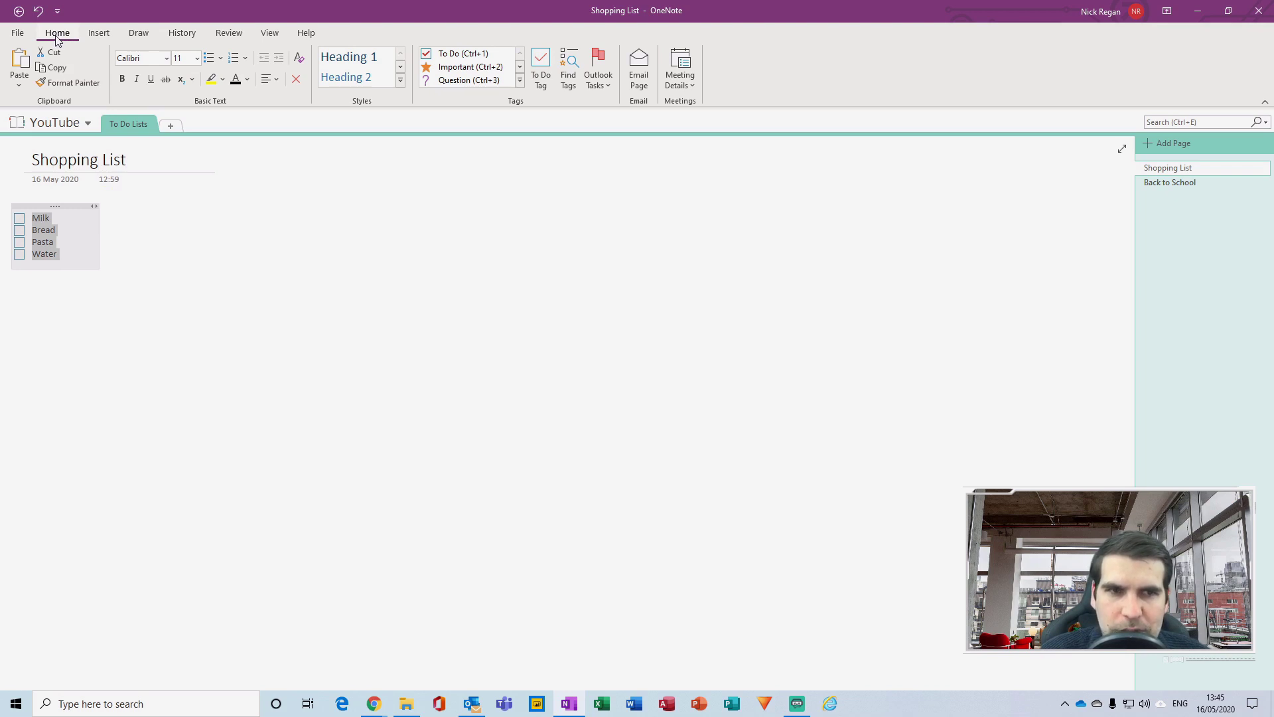
pyautogui.click(607, 86)
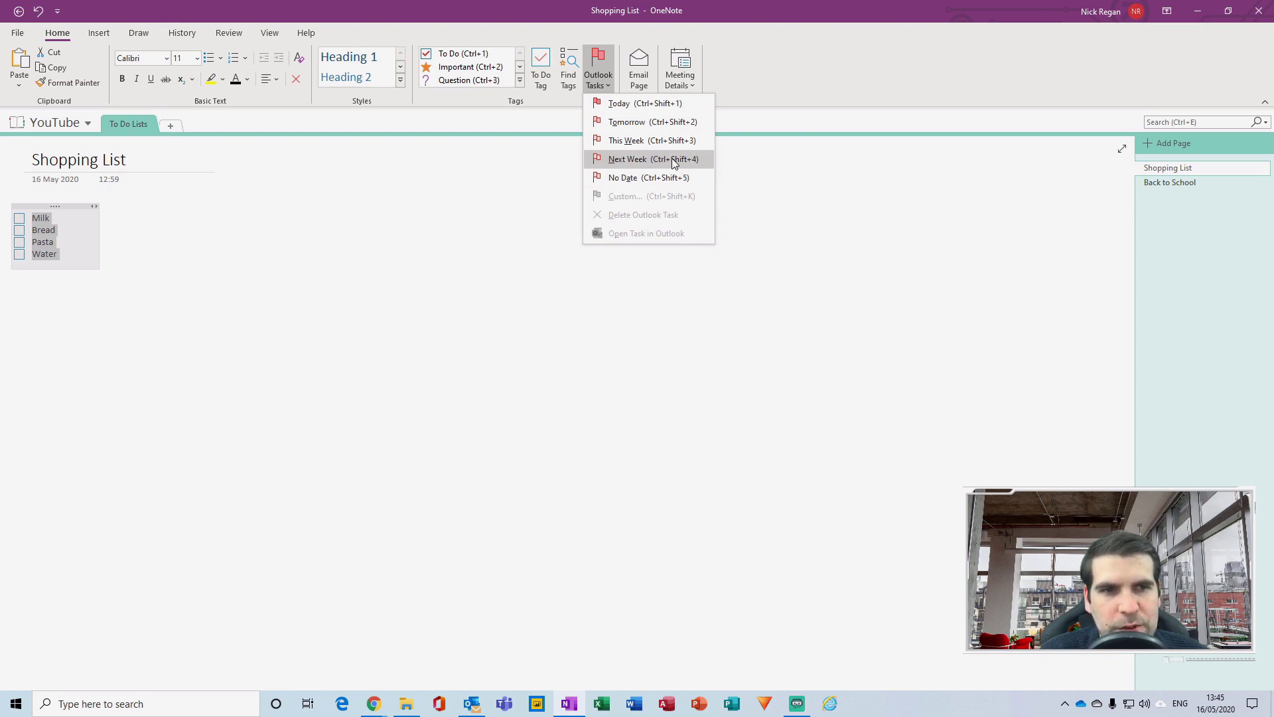
pyautogui.click(635, 125)
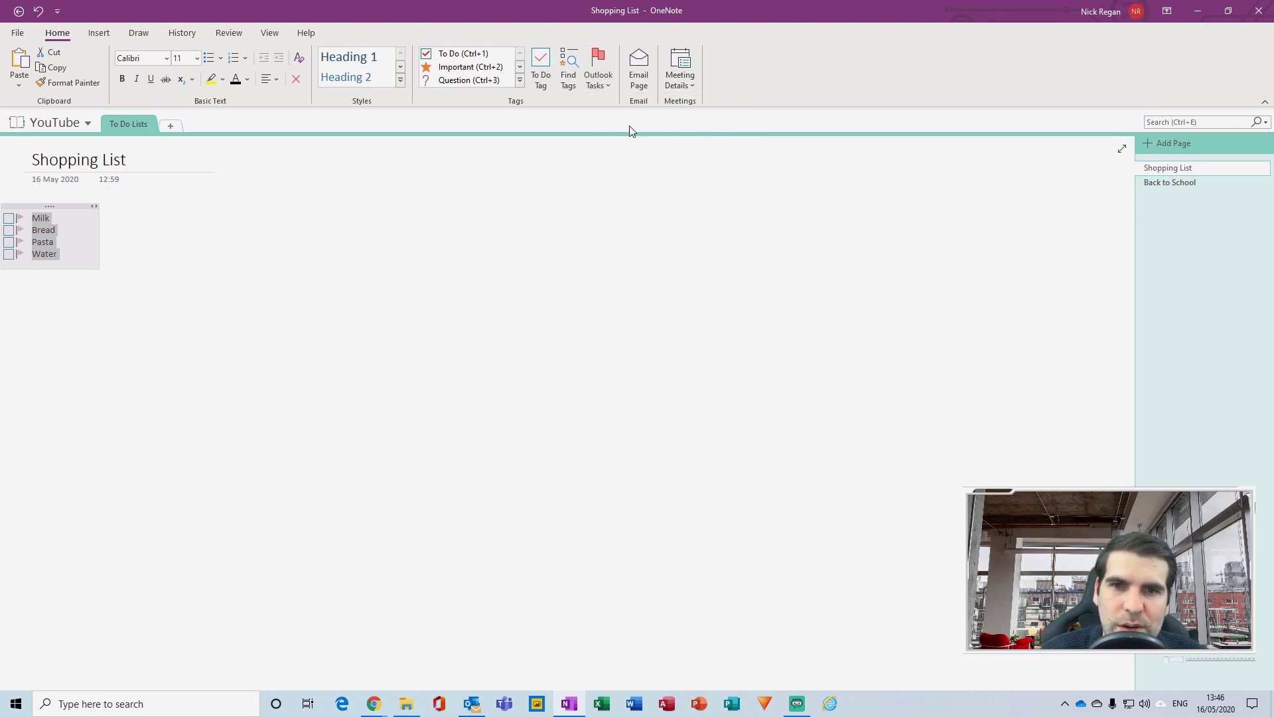
pyautogui.click(62, 280)
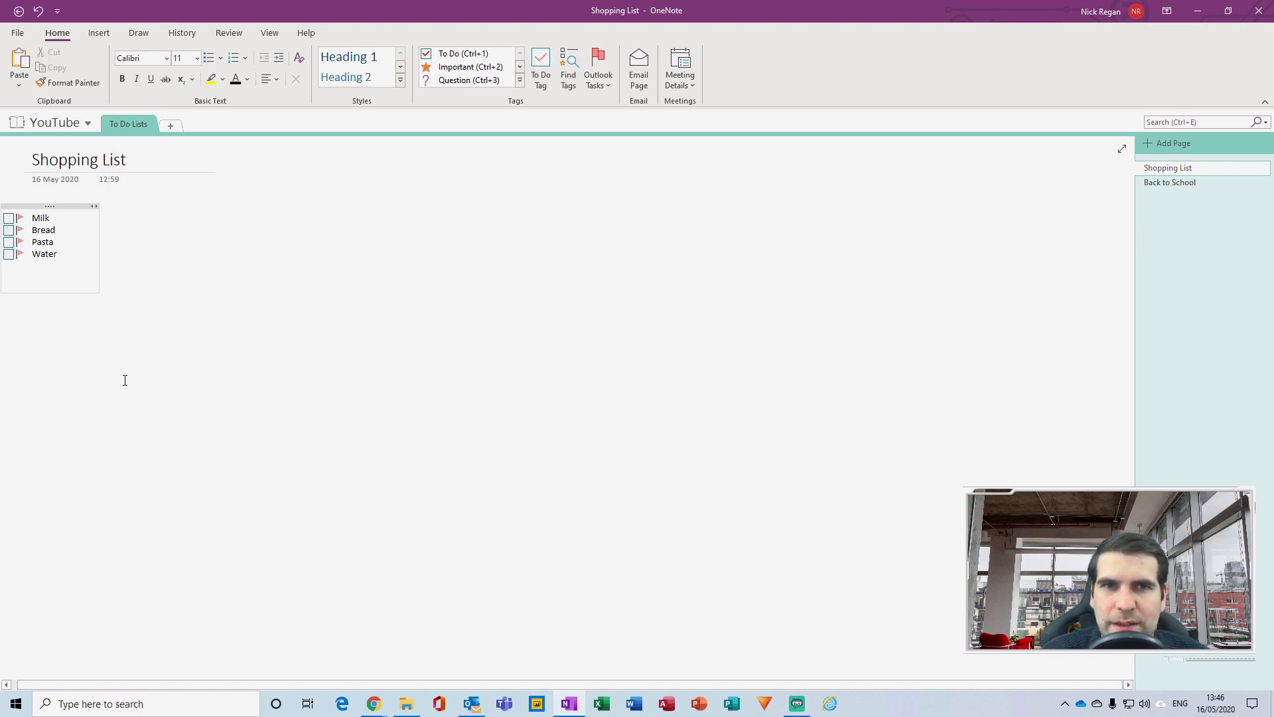
# Check Outlook's To-Do List for the four tasks under Tomorrow, then return to OneNote.
pyautogui.click(469, 703)
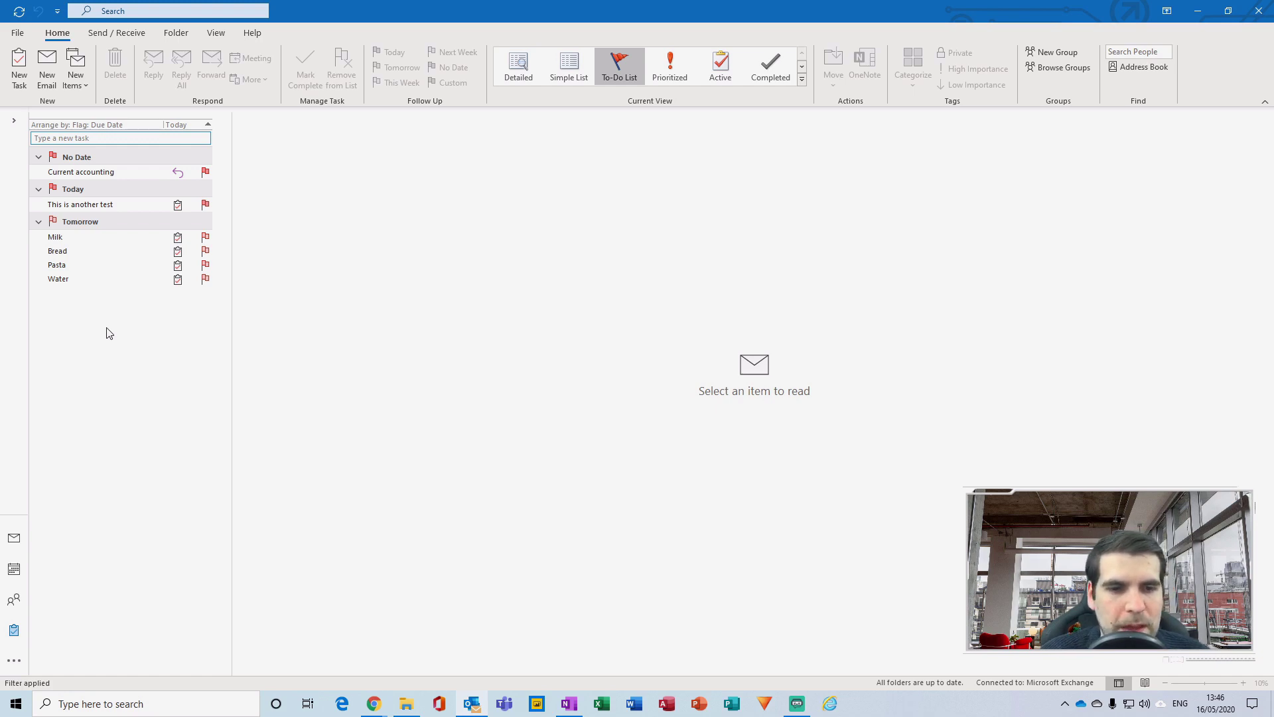
pyautogui.click(567, 705)
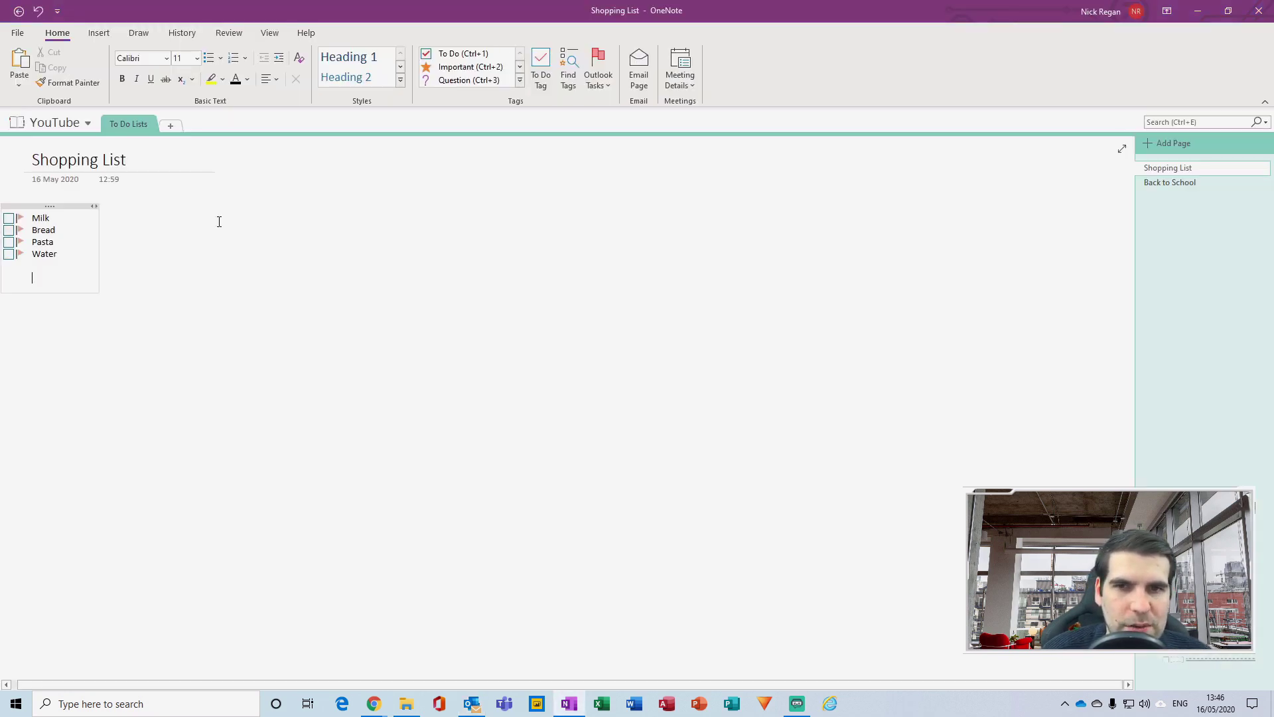